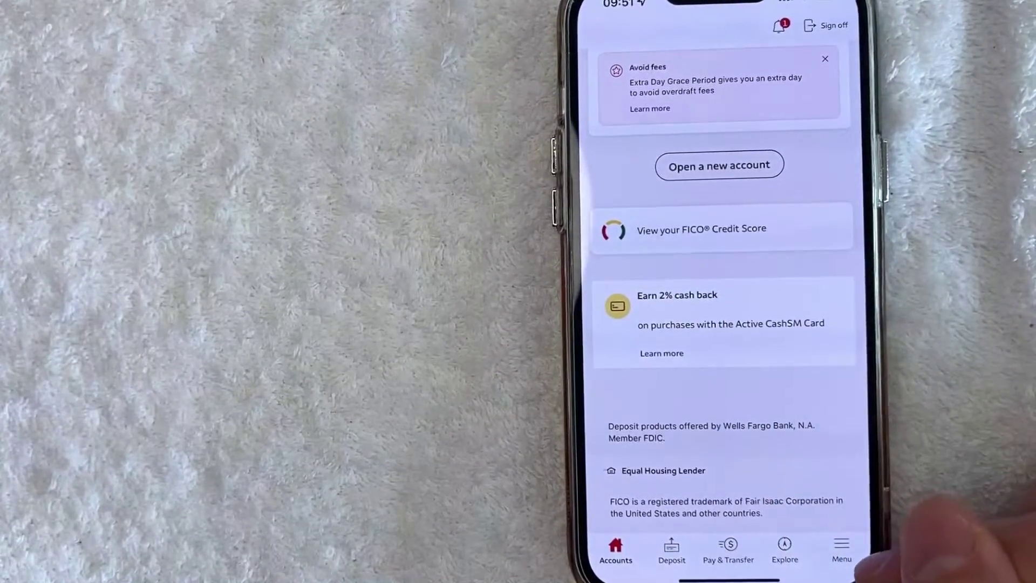
Open the main menu and go to Security & Profile settings.
click(841, 546)
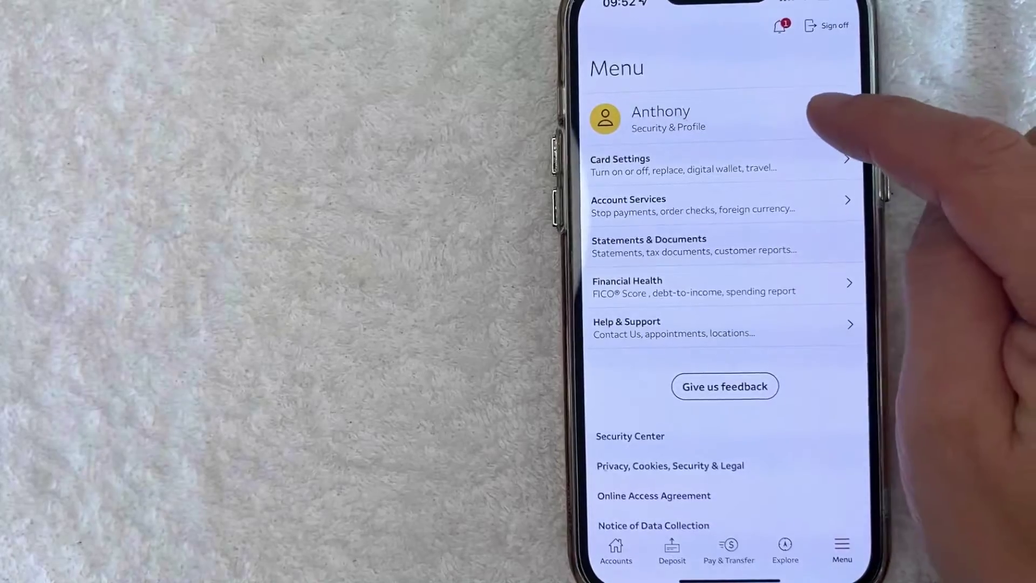
click(810, 117)
scroll(798, 439, down, 3)
scroll(797, 438, down, 2)
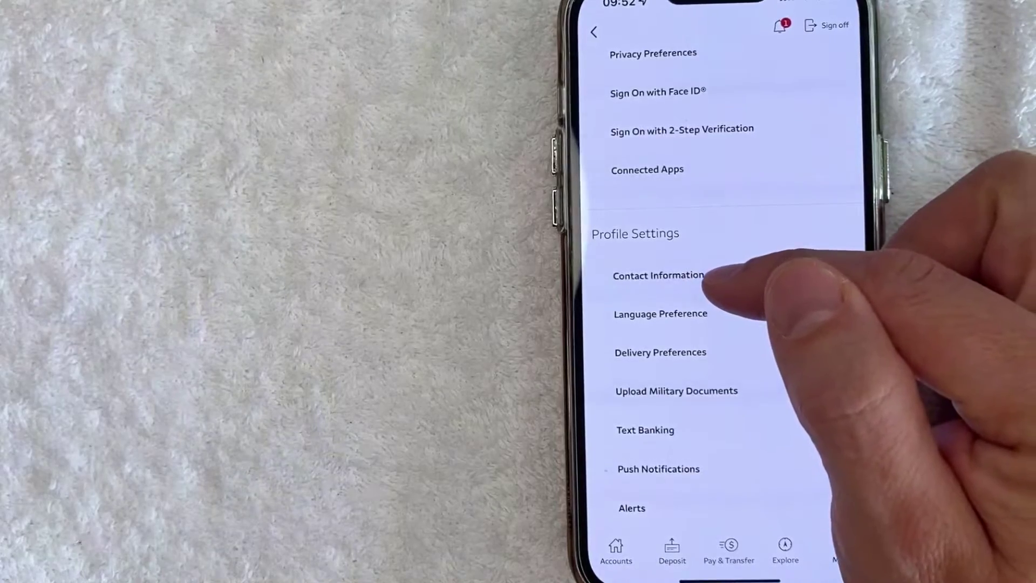
Open Contact Information and expand the Email Addresses section.
click(659, 276)
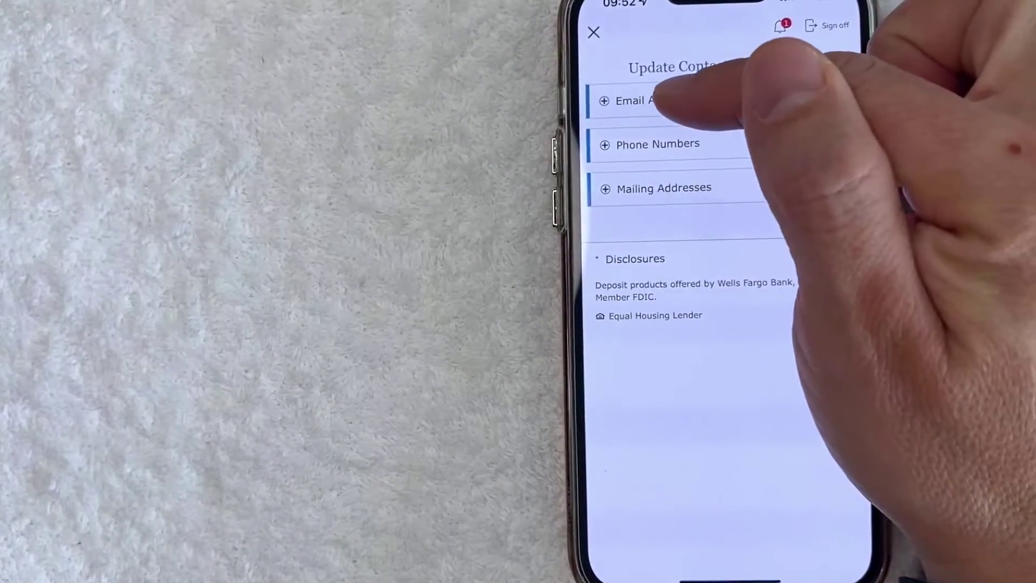
click(651, 101)
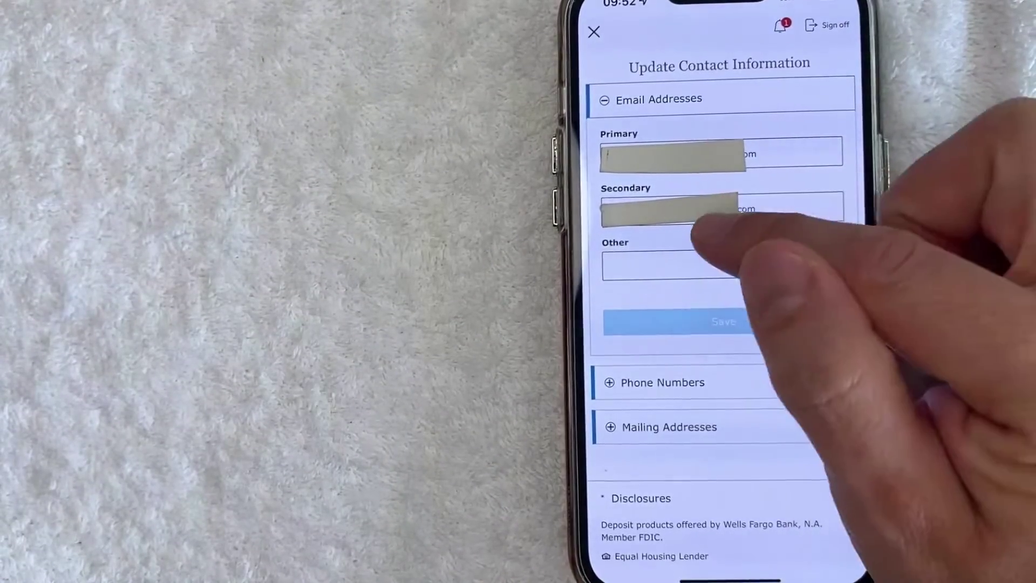
Clear the secondary email address and save the email changes.
click(797, 209)
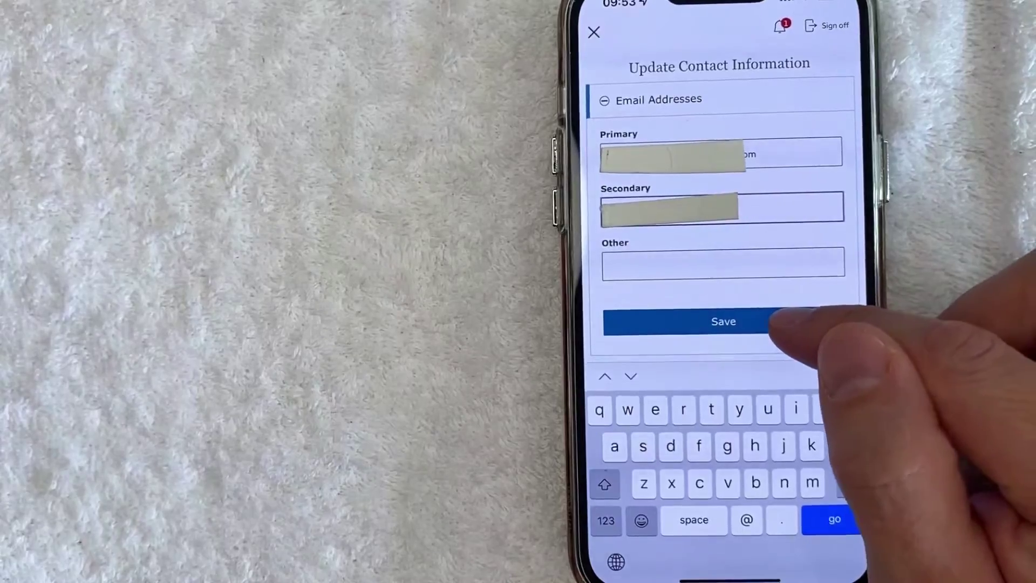
click(773, 322)
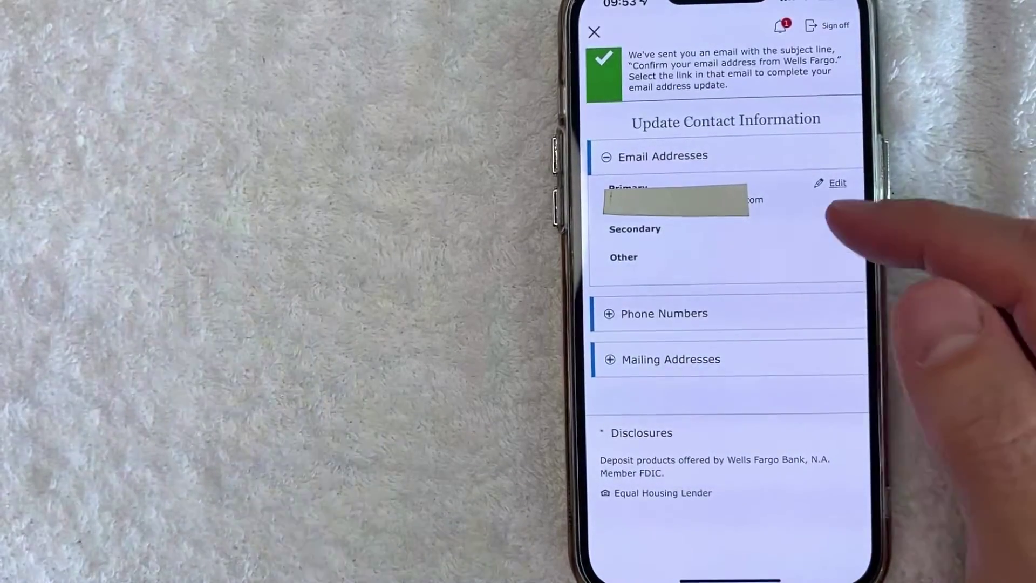